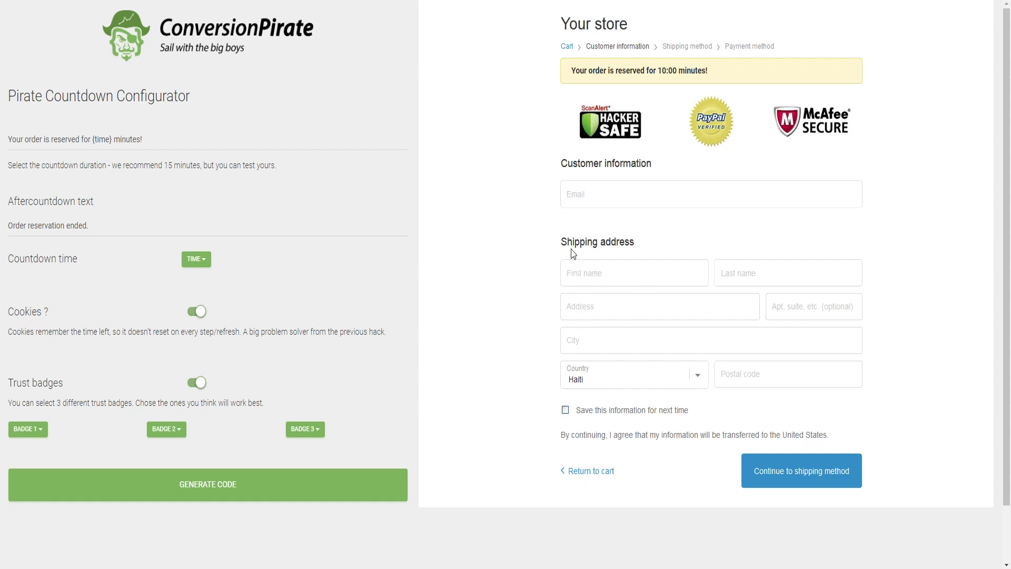
Step: Examine the order reservation banner and trust badges in the checkout preview
scroll(590, 253, "down", 1)
scroll(605, 158, "up", 1)
left_click_drag(572, 71, 718, 80)
left_click(669, 75)
left_click_drag(658, 71, 677, 73)
left_click(675, 93)
left_click_drag(722, 70, 563, 78)
left_click(606, 157)
Step: Change the countdown message to "Votre panier est réservé pour {time} minutes !", keeping the time placeholder
left_click_drag(92, 141, 8, 140)
left_click(69, 141)
type("Votre panier est ")
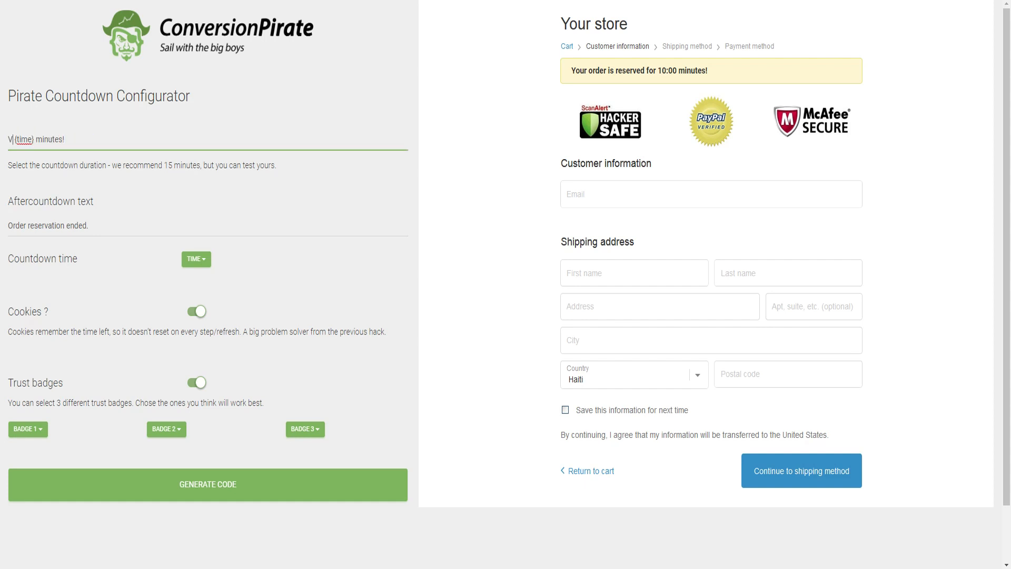
type("réservé")
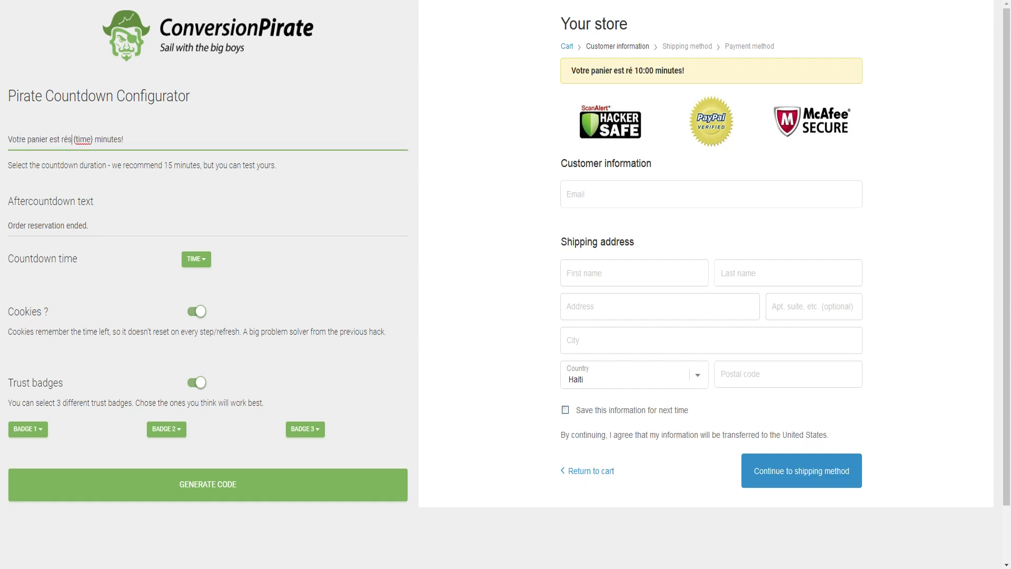
type(" pour")
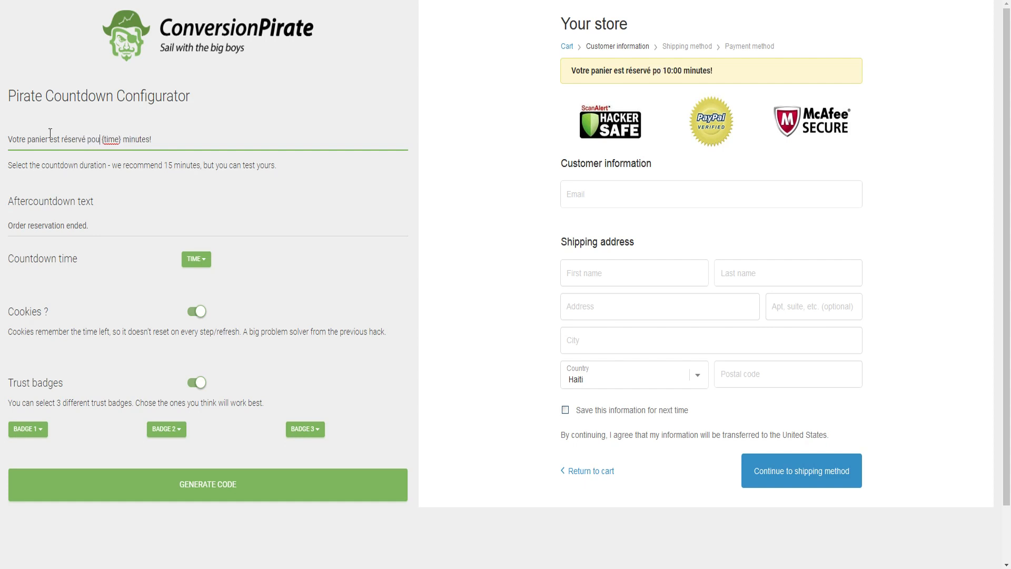
double_click(115, 139)
left_click(132, 139)
left_click(152, 139)
Step: Replace the aftercountdown text with "Votre panier n'est plus réservé."
triple_click(116, 228)
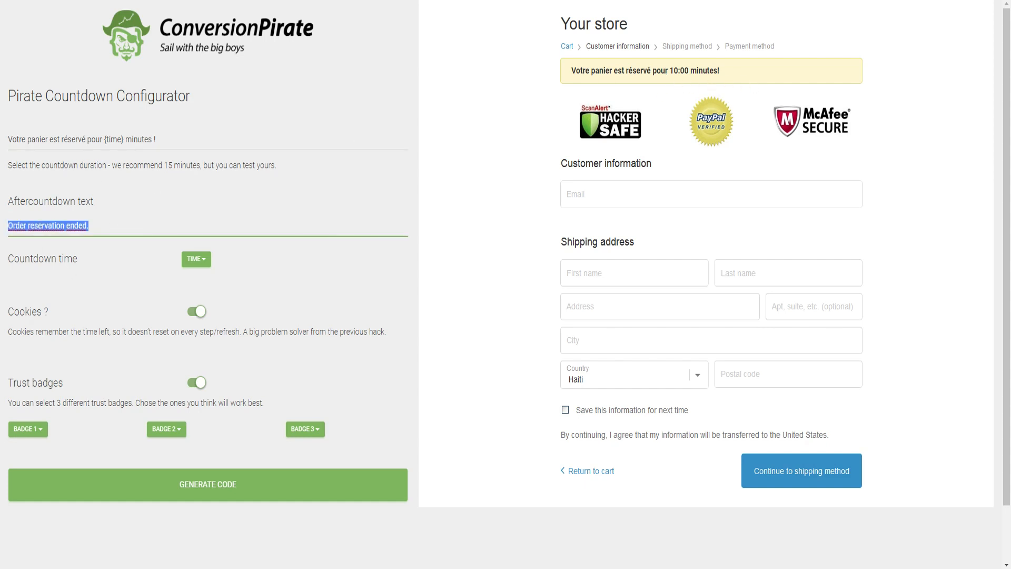
key("BackSpace")
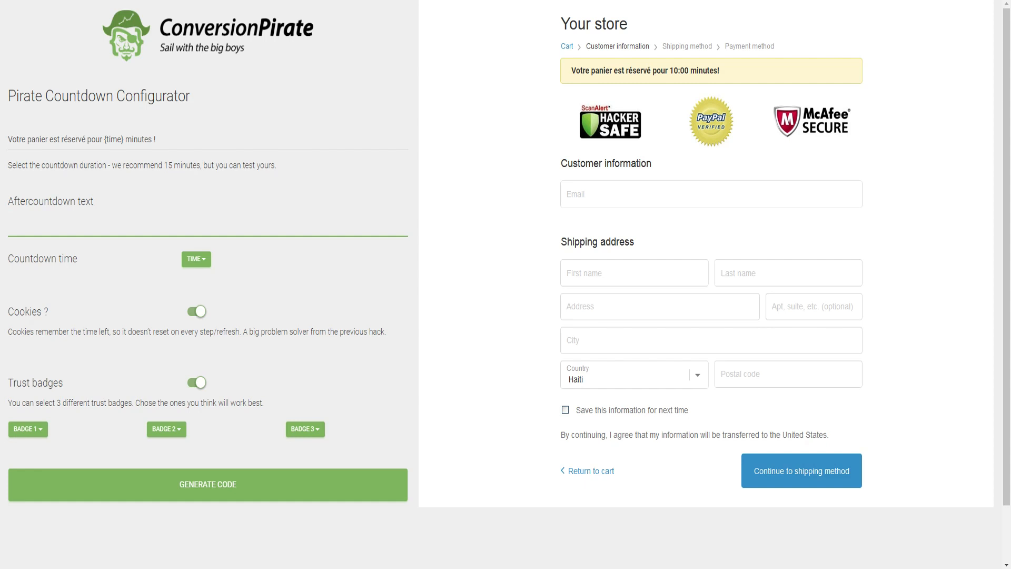
type("Votre panier n'est plus réservé.")
Step: Set the countdown time to 15 min
left_click(197, 259)
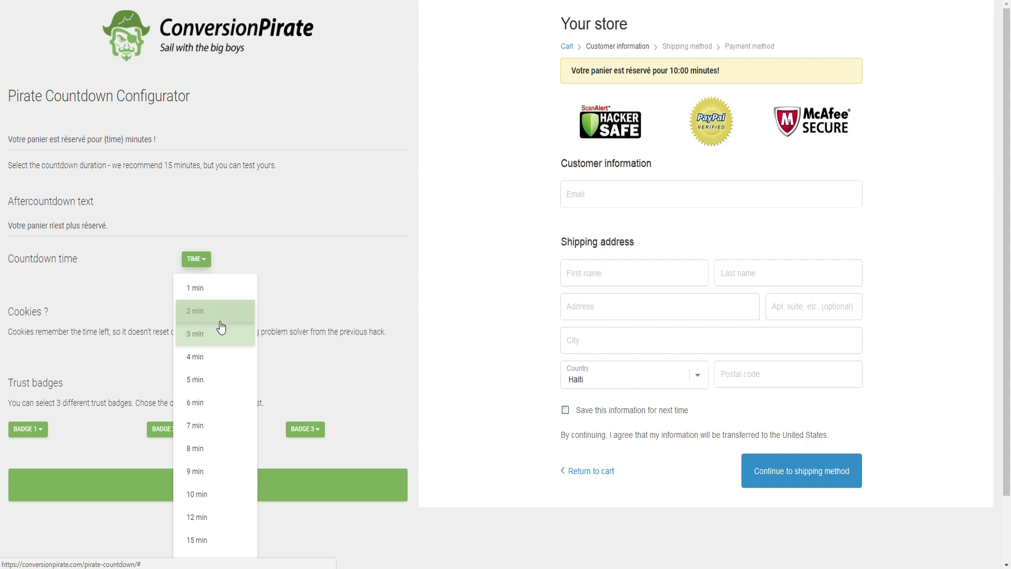
scroll(227, 326, "down", 1)
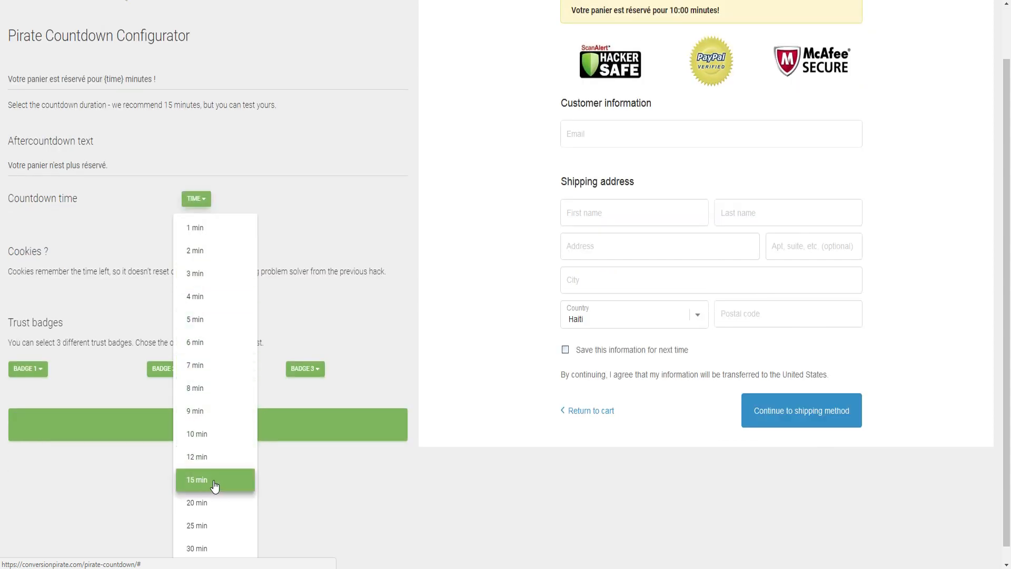
scroll(204, 550, "down", 1)
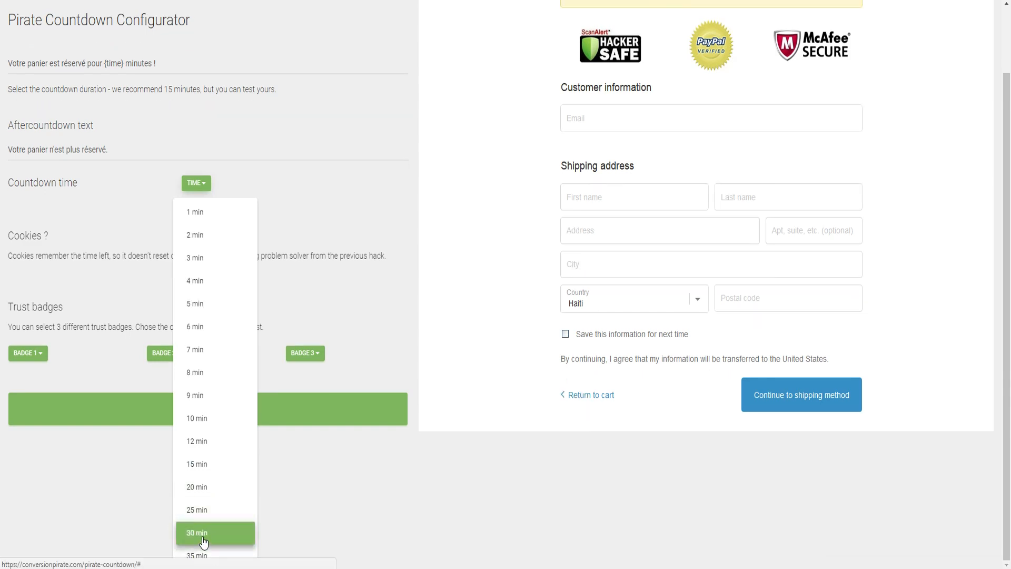
scroll(205, 542, "up", 2)
left_click(205, 541)
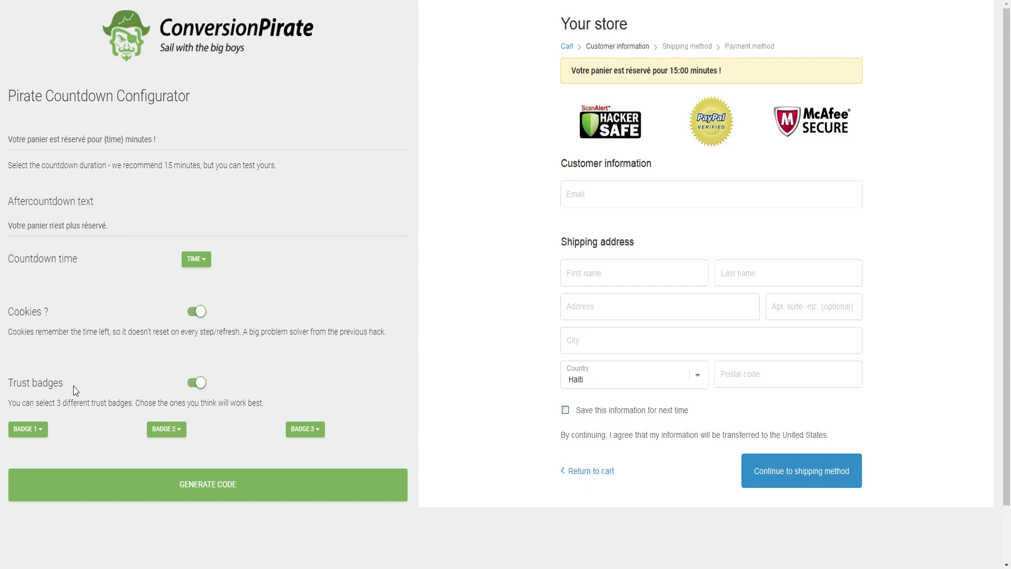
left_click(195, 382)
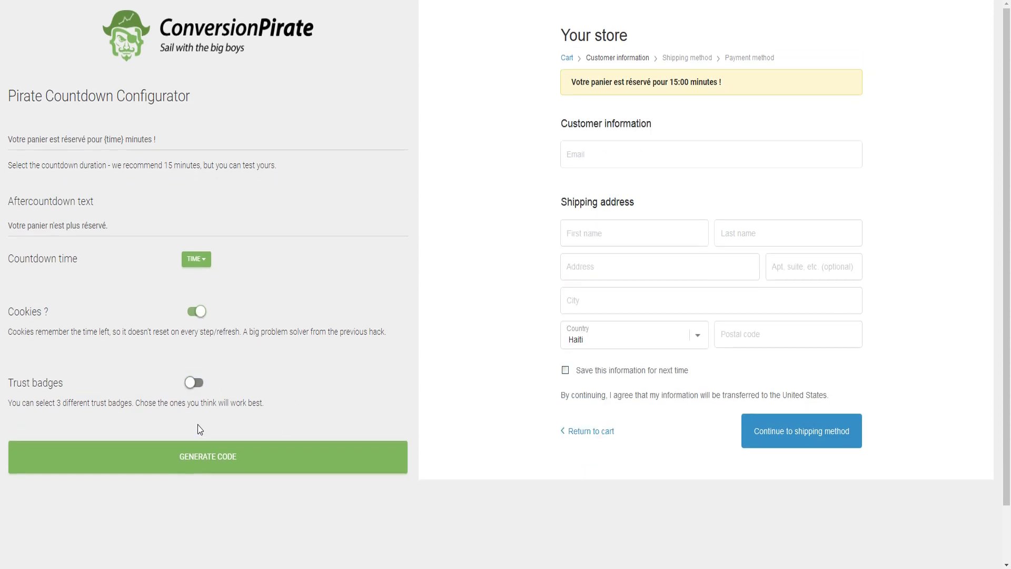
left_click(194, 384)
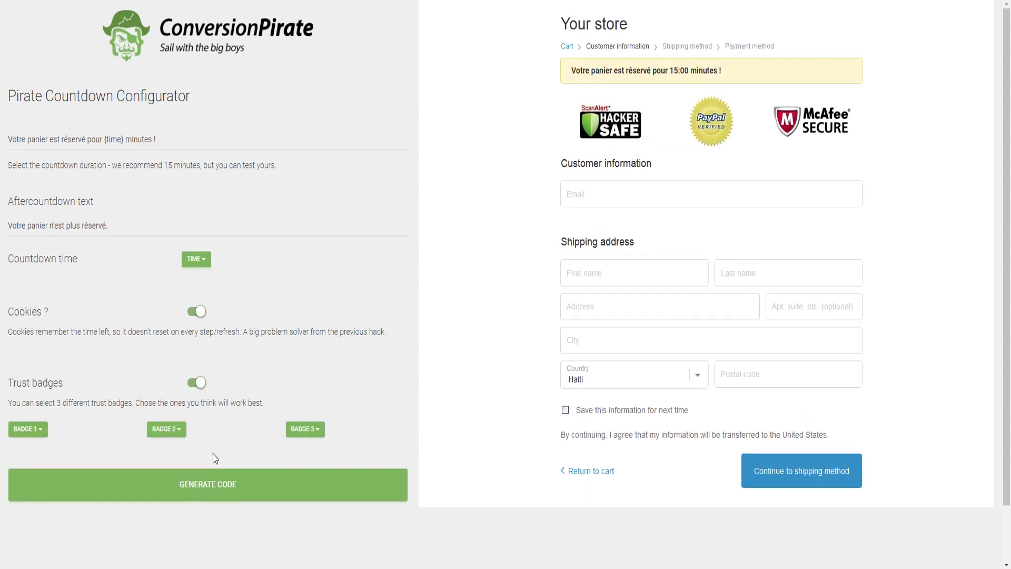
left_click(35, 431)
scroll(40, 453, "down", 1)
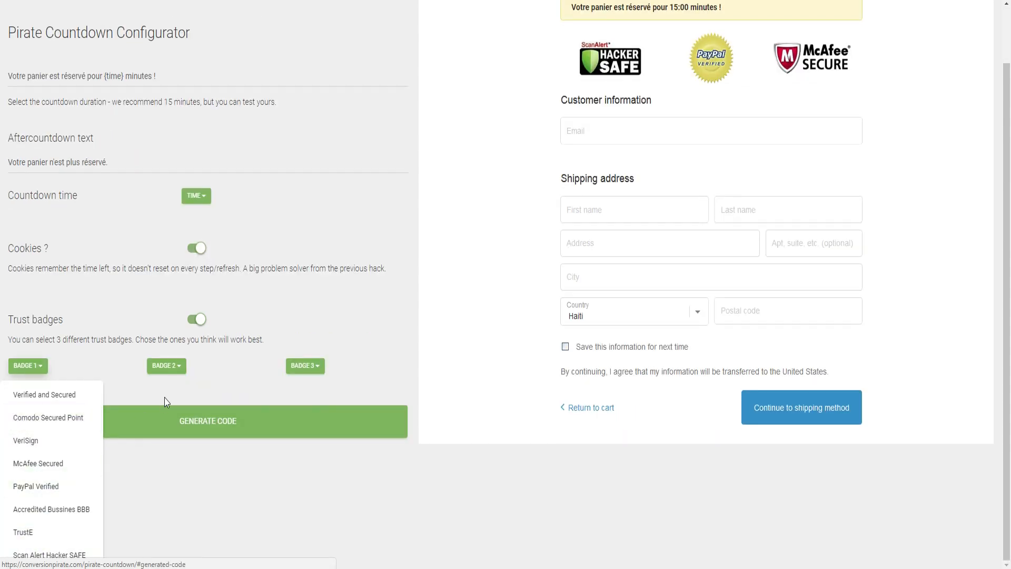
left_click(155, 369)
left_click(135, 377)
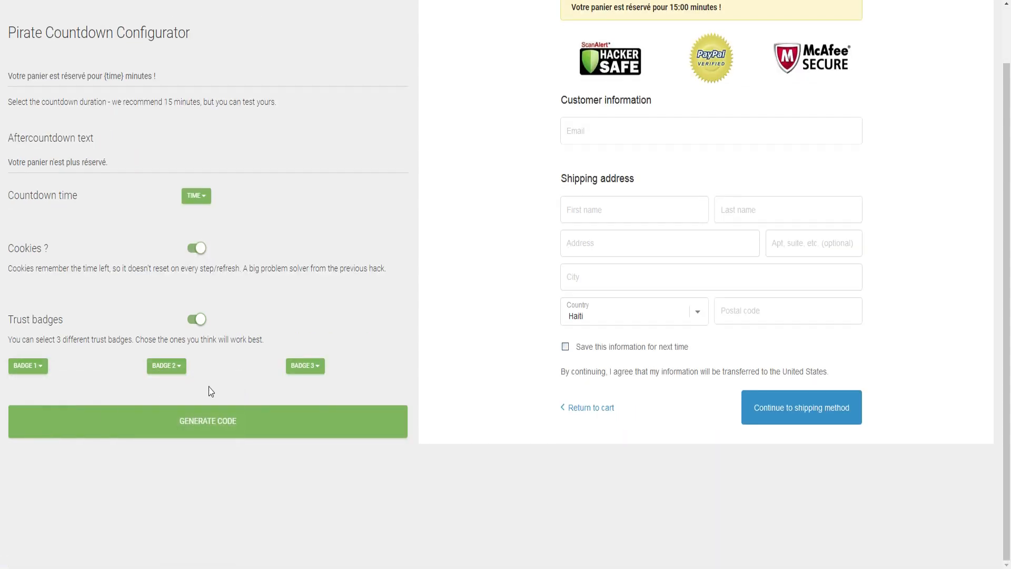
Step: Set trust badge 1 to Scan Alert Hacker SAFE and trust badge 2 to Verified and Secured
left_click(28, 365)
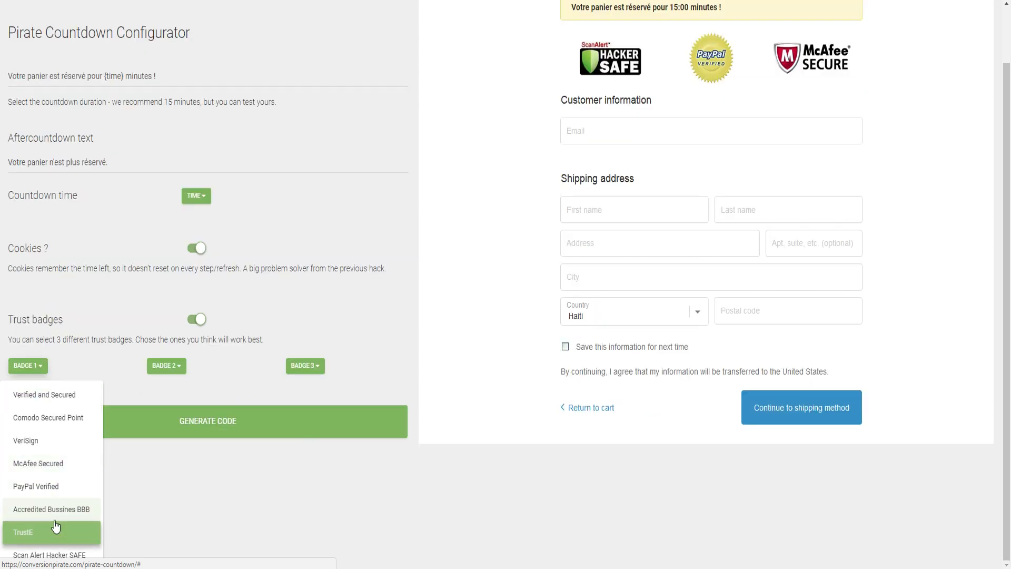
left_click(47, 553)
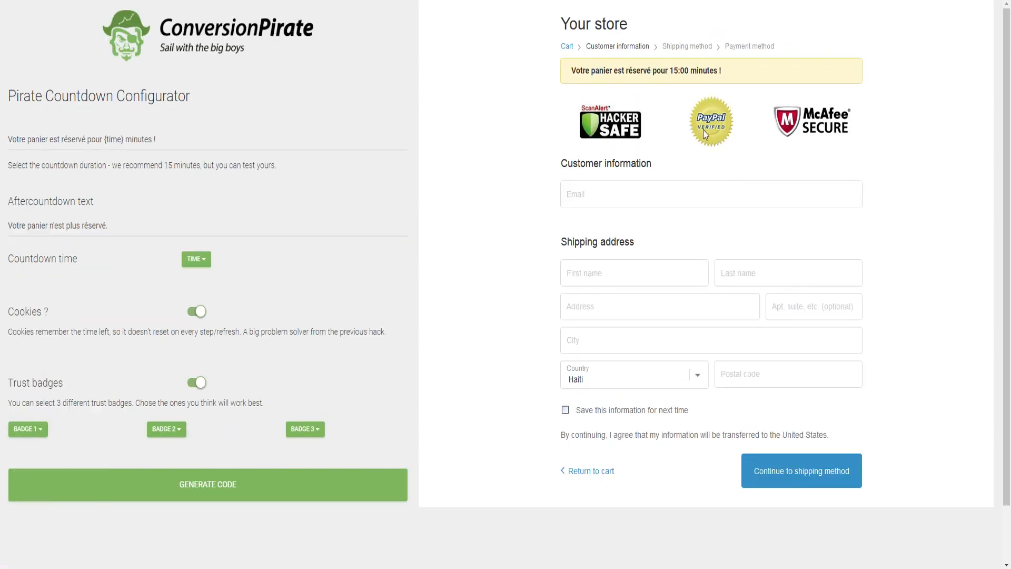
left_click(178, 430)
scroll(185, 437, "down", 1)
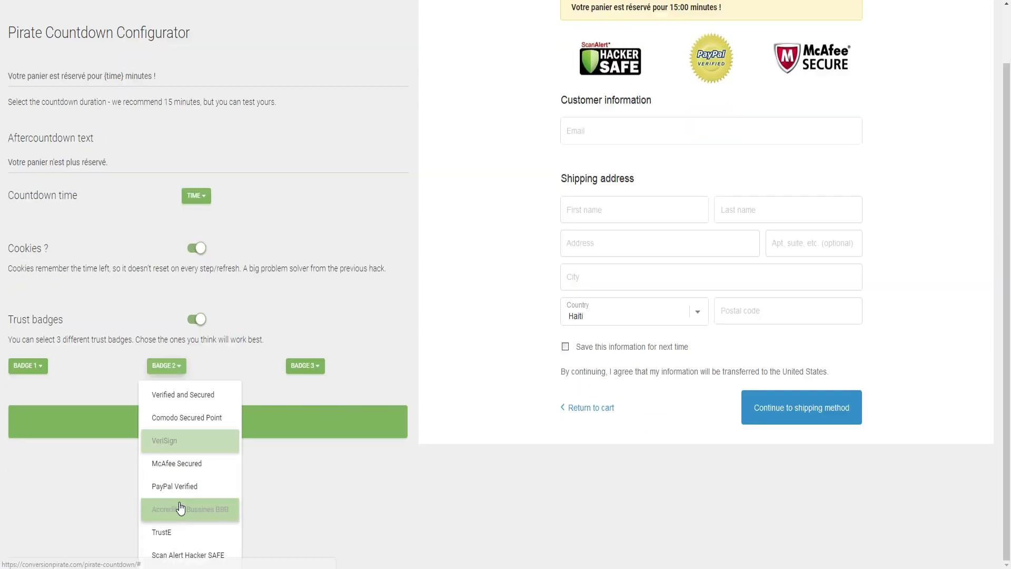
left_click(185, 437)
left_click(176, 435)
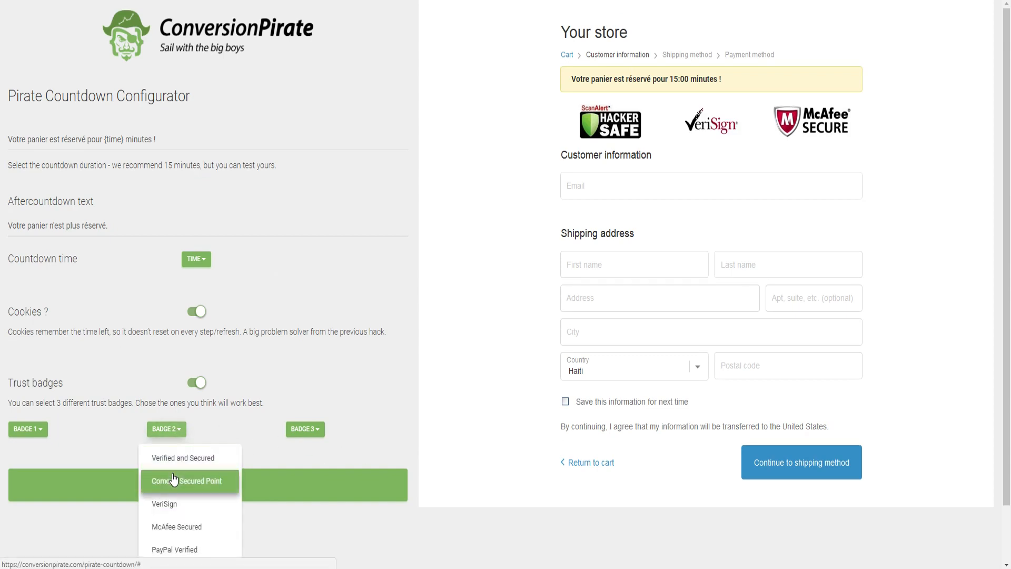
left_click(158, 455)
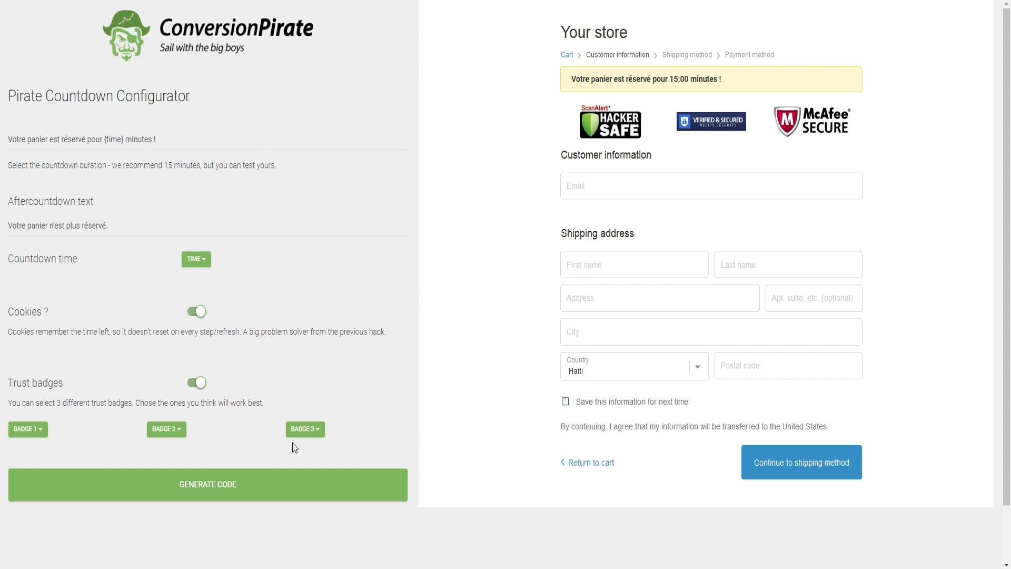
Step: Look through the available options for trust badge 3 and compare them with the badge in the preview
left_click(304, 429)
scroll(294, 461, "down", 1)
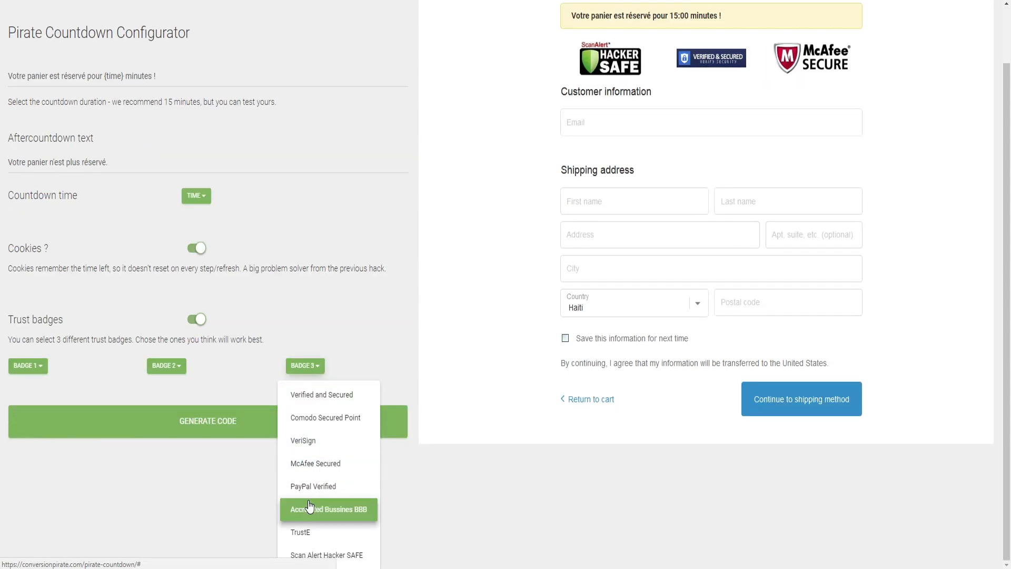
left_click(613, 83)
scroll(529, 213, "up", 1)
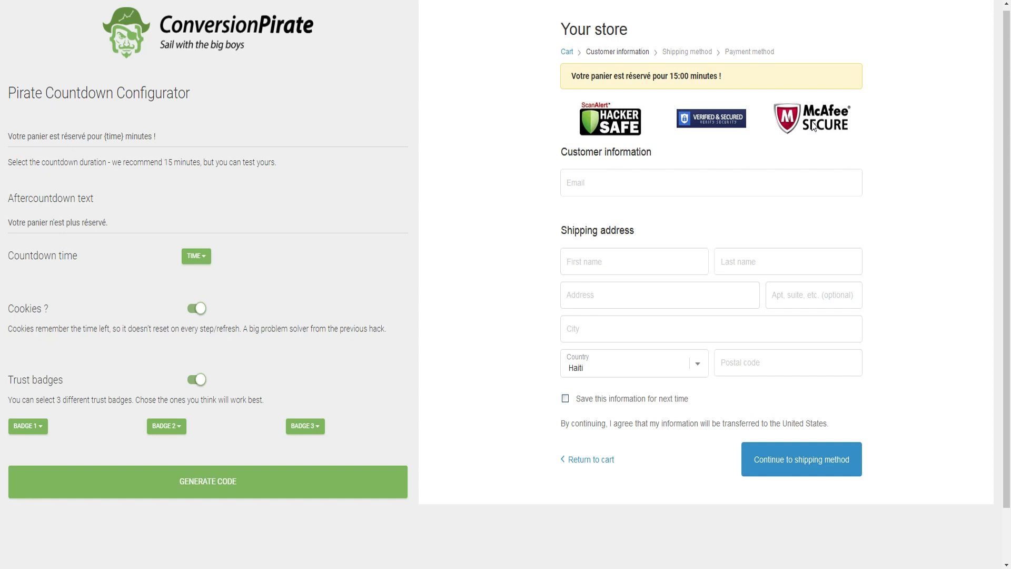
left_click(306, 426)
scroll(295, 524, "down", 1)
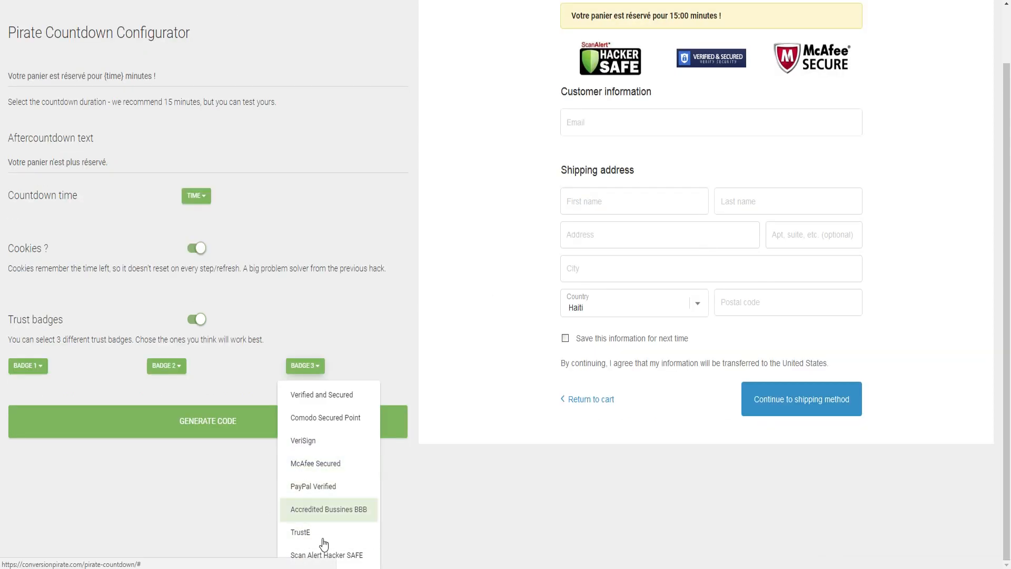
left_click(185, 385)
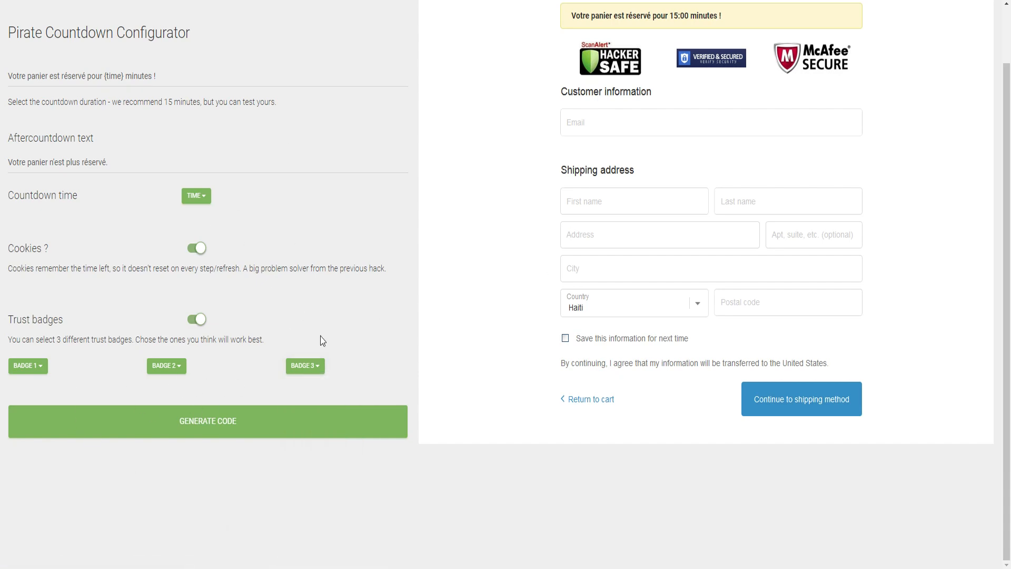
Step: Generate the countdown code and copy all of it
left_click(221, 428)
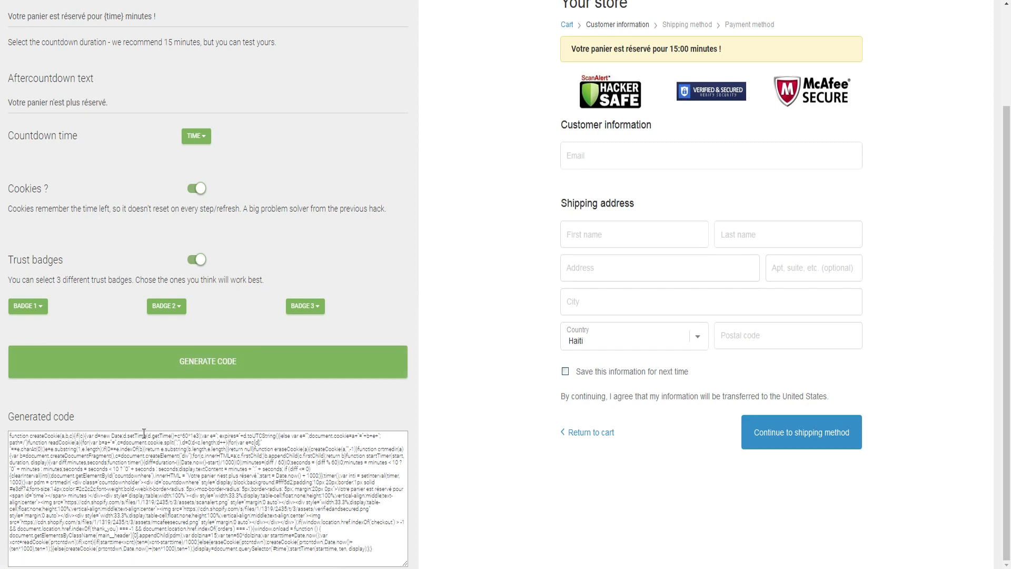
left_click(246, 479)
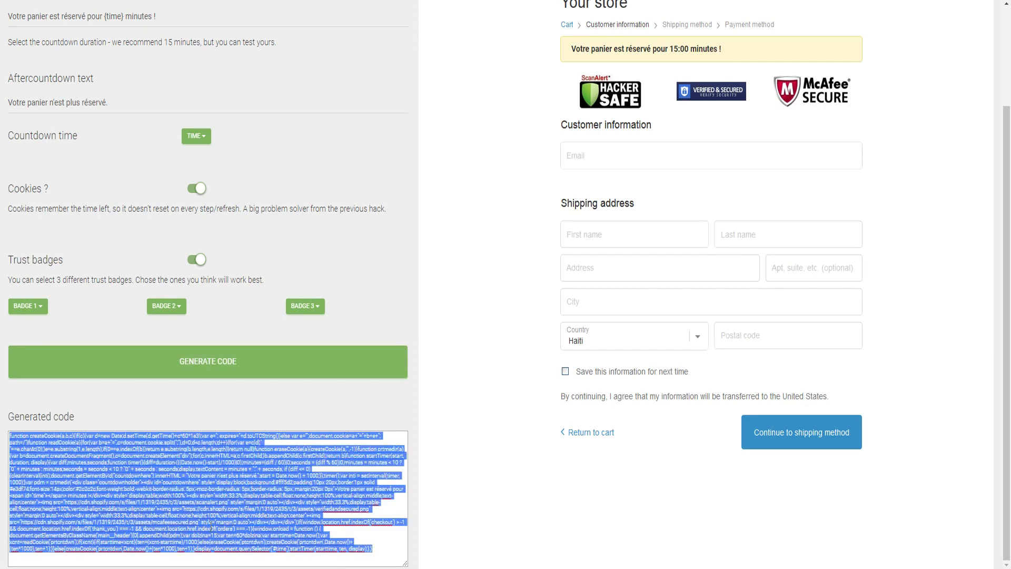
right_click(196, 495)
left_click(232, 337)
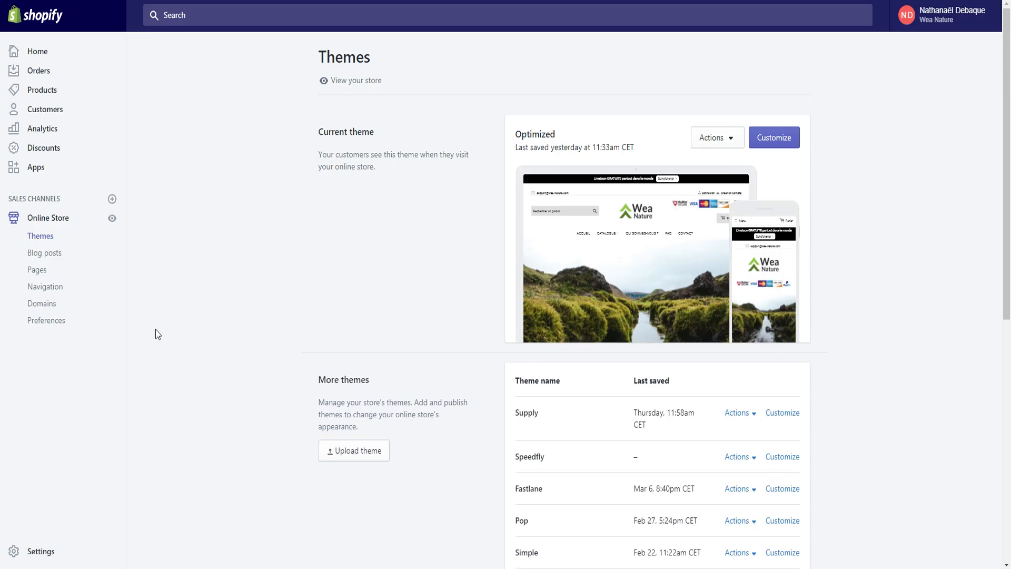
Step: Switch to the Shopify admin, open the Online Store preferences and go to the start of the Additional Google Analytics JavaScript
left_click(47, 218)
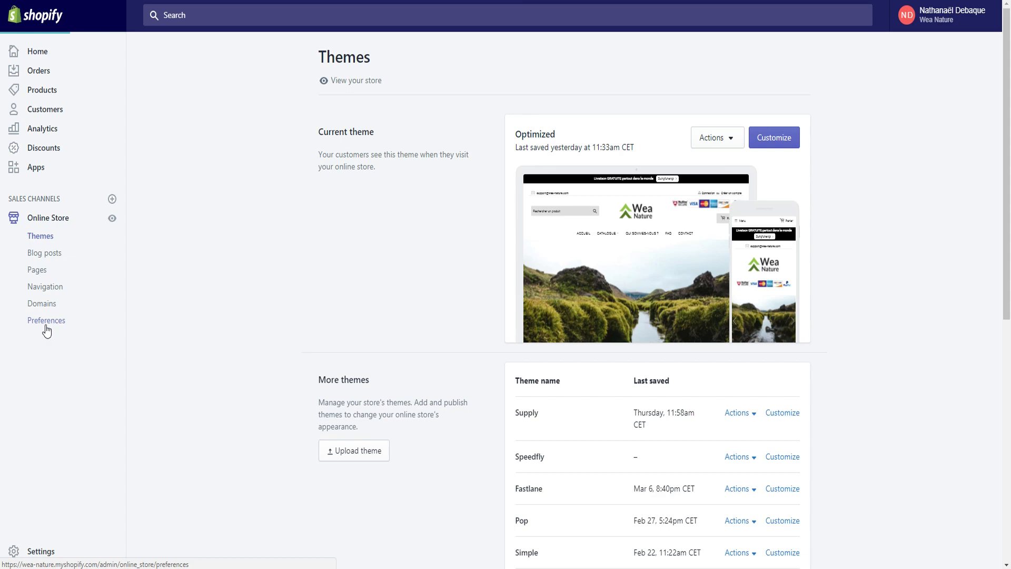
left_click(47, 320)
scroll(593, 399, "down", 3)
scroll(592, 399, "down", 10)
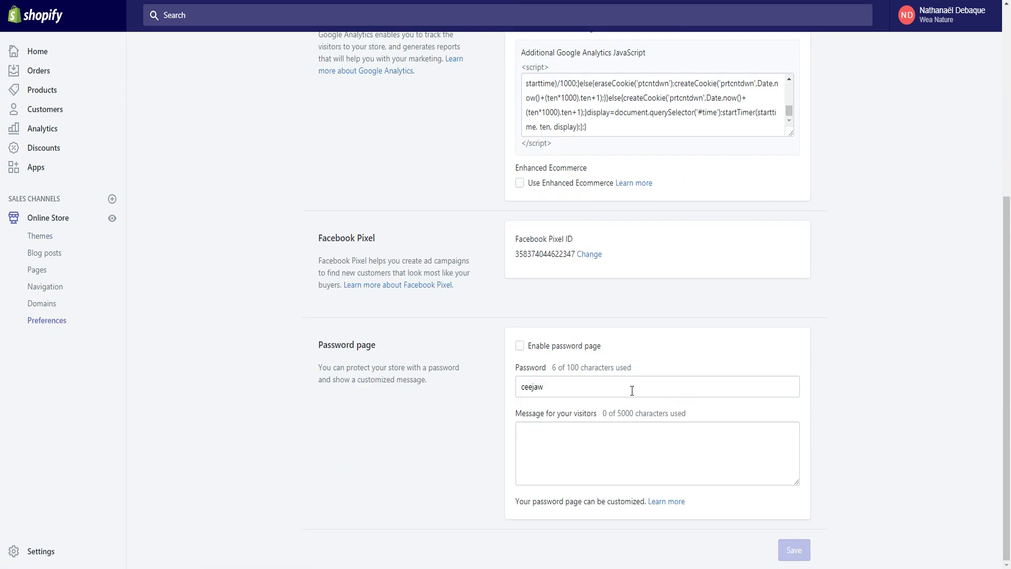
scroll(632, 391, "up", 5)
left_click(677, 408)
left_click_drag(602, 426, 602, 366)
left_click(684, 413)
scroll(683, 414, "up", 5)
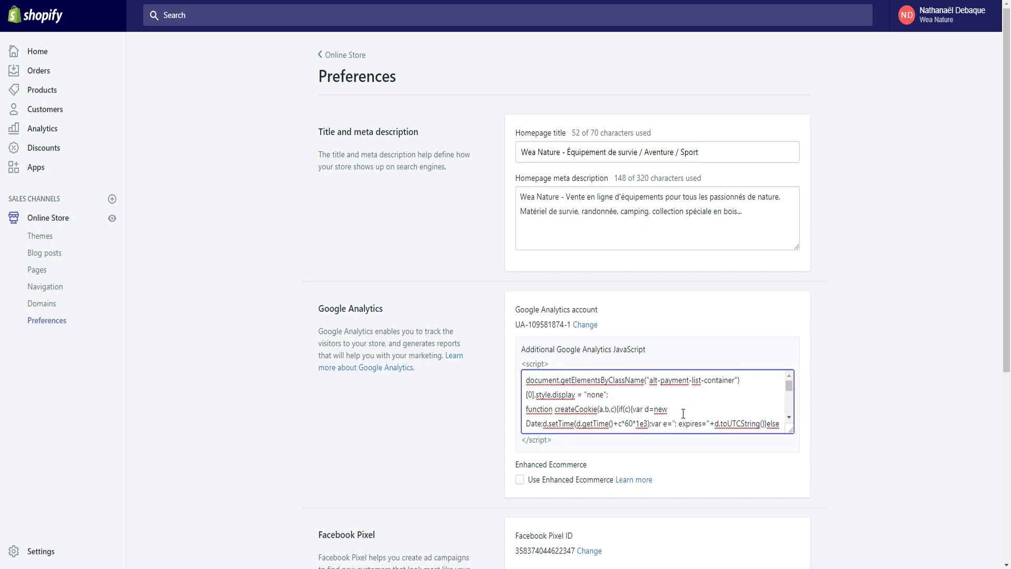
Step: Examine the alt-payment-list-container snippet that precedes the createCookie code in the Additional Google Analytics JavaScript
left_click_drag(526, 380, 700, 390)
left_click(686, 408)
scroll(612, 400, "down", 1)
scroll(611, 399, "up", 1)
left_click_drag(611, 399, 511, 374)
left_click_drag(642, 396, 555, 387)
scroll(617, 390, "down", 1)
scroll(618, 391, "up", 1)
key("Return")
key("Return")
key("Return")
scroll(637, 400, "up", 1)
left_click_drag(695, 399, 515, 382)
left_click(635, 400)
key("ctrl+v")
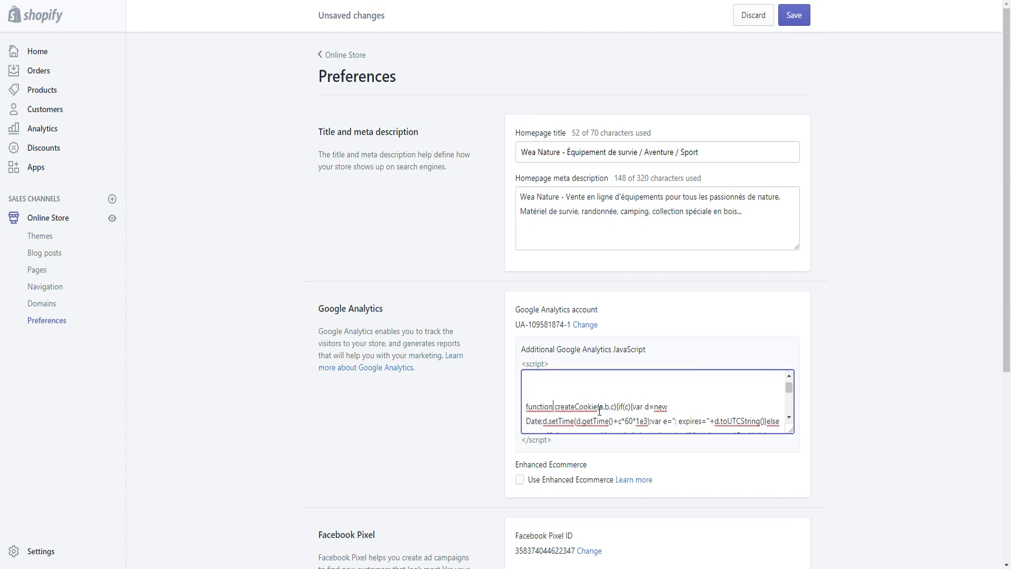
key("ctrl+z")
key("ctrl+z")
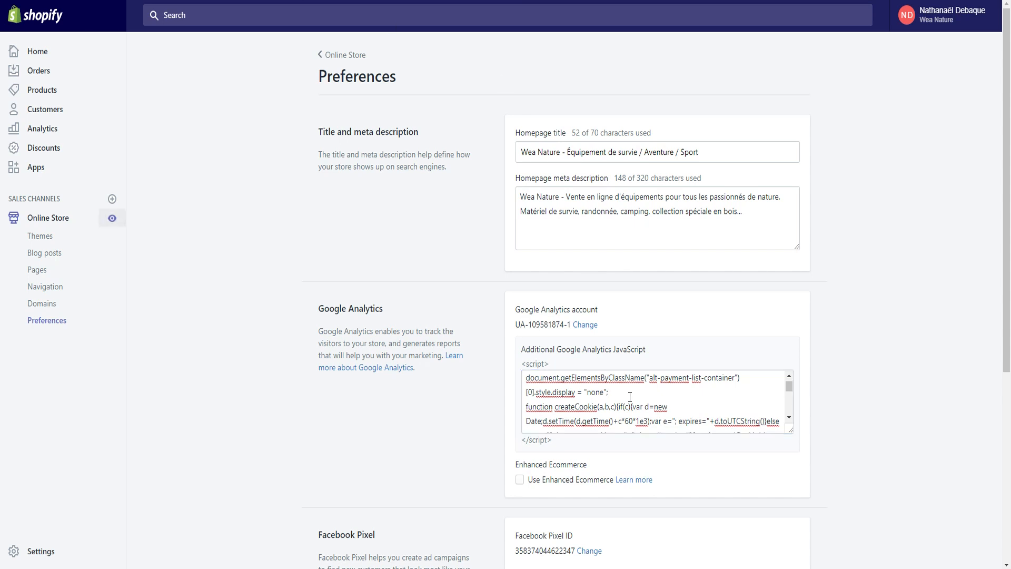
Step: Enlarge the Additional Google Analytics JavaScript field vertically to show more lines of the script
left_click_drag(791, 430, 788, 489)
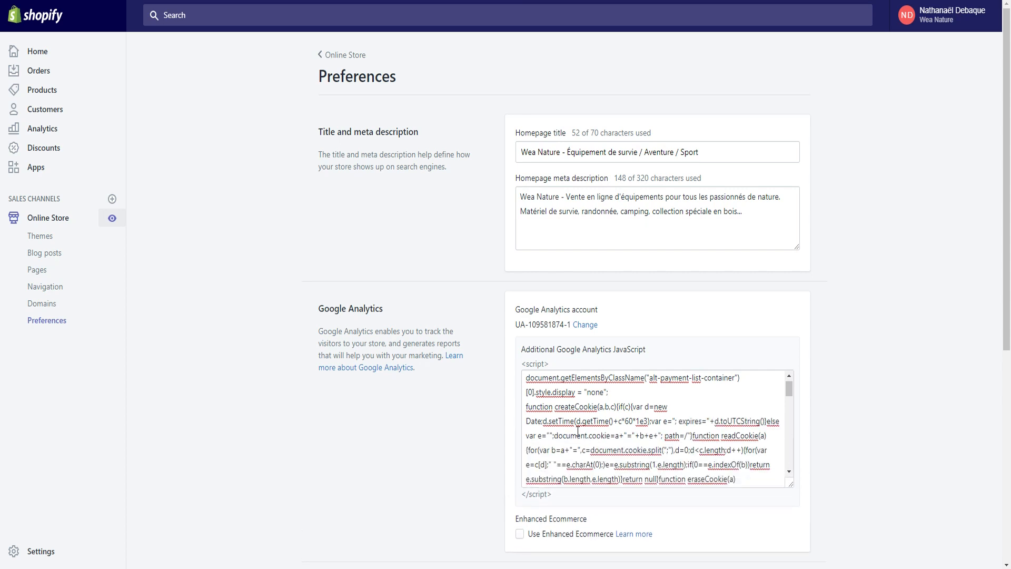